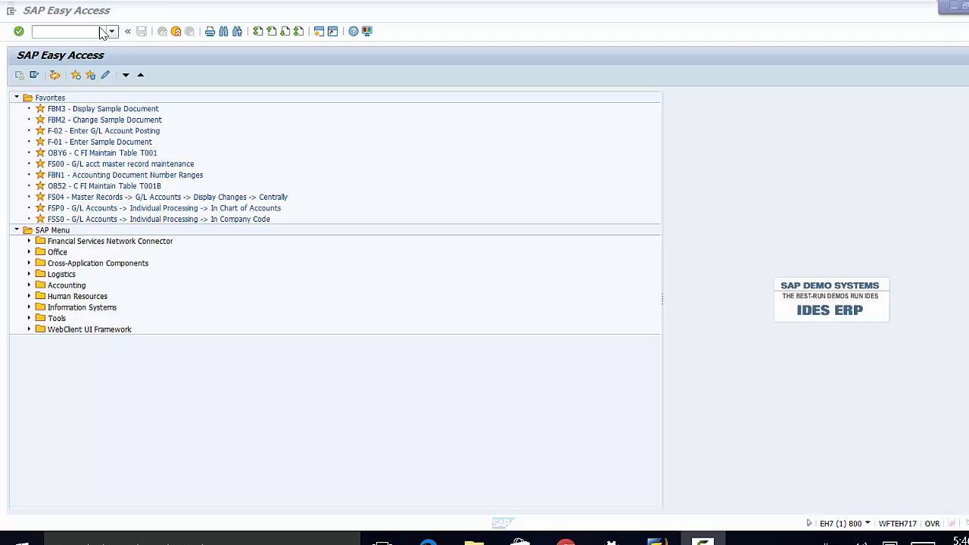
- Run transaction spro and display the SAP Reference IMG
{"action": "left_click", "coordinate": [112, 31]}
{"action": "left_click", "coordinate": [46, 44]}
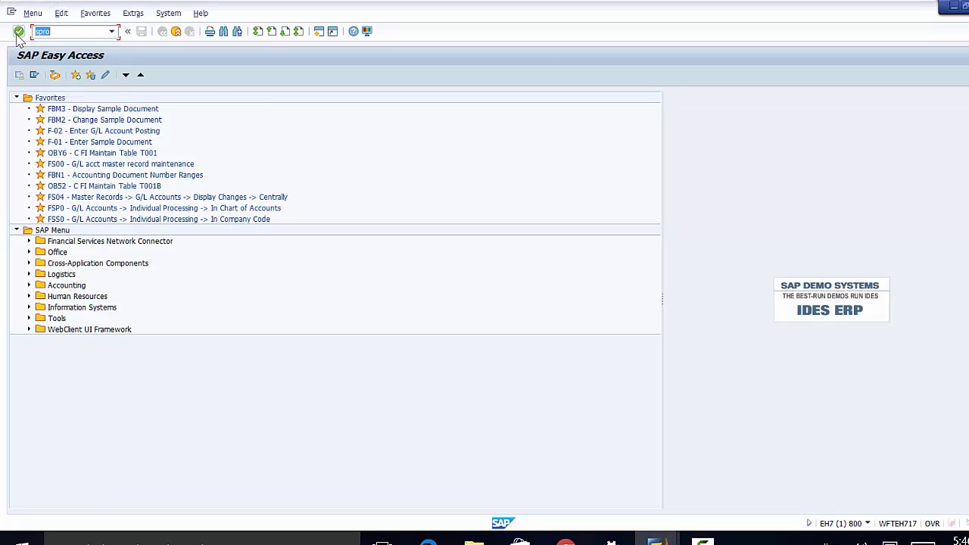
{"action": "left_click", "coordinate": [18, 31]}
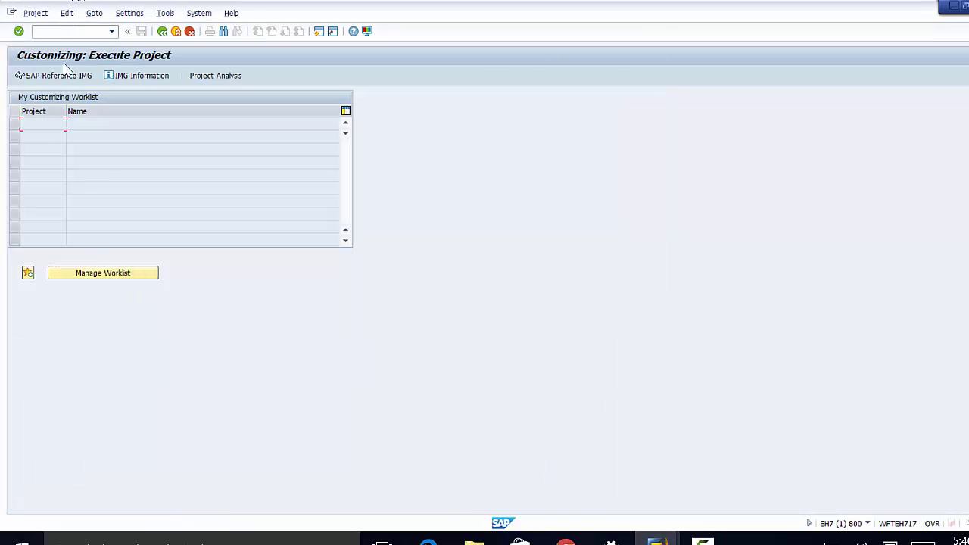
{"action": "left_click", "coordinate": [76, 75]}
- Open Set View Profiles for Technical Objects from the General Data of technical objects in Plant Maintenance and Customer Service master data
{"action": "scroll", "coordinate": [314, 201], "scroll_direction": "down", "scroll_amount": 6}
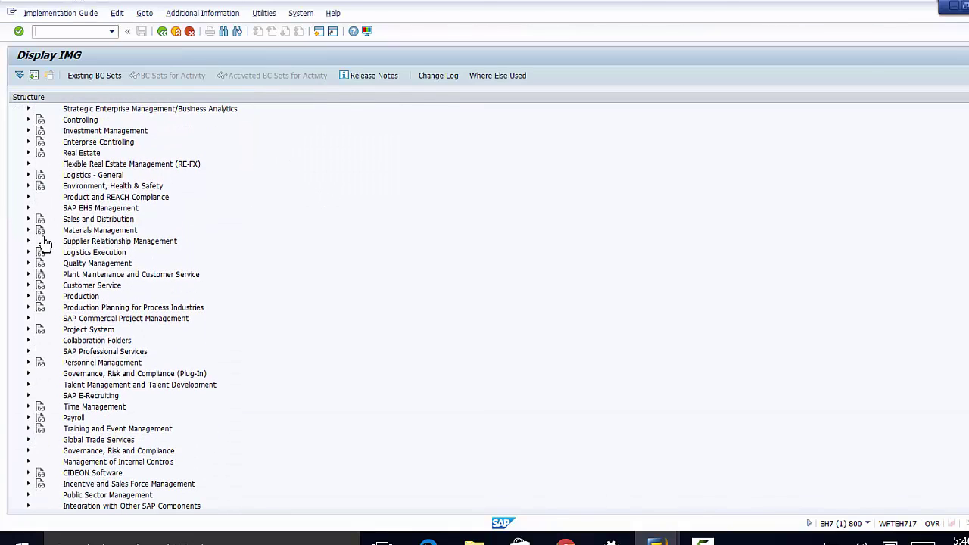
{"action": "left_click", "coordinate": [29, 274]}
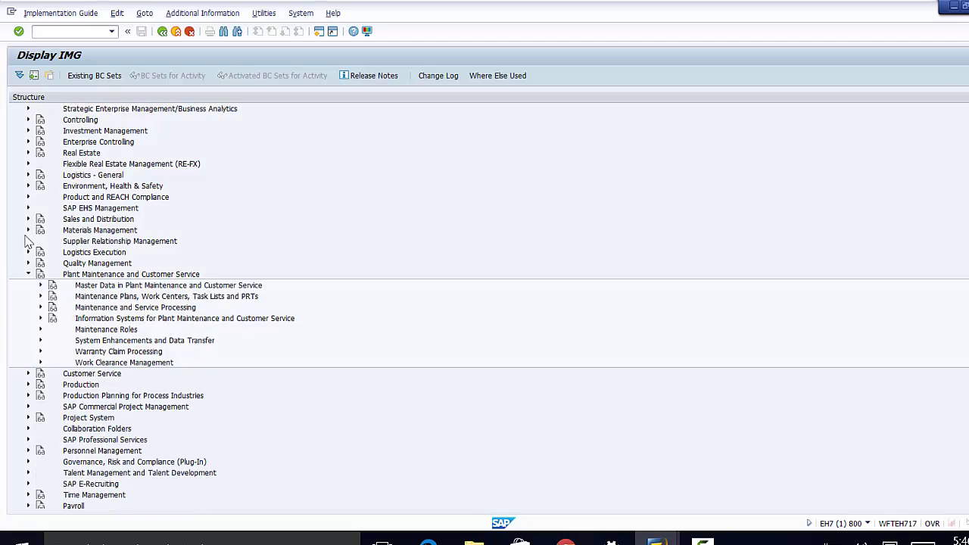
{"action": "left_click", "coordinate": [41, 285]}
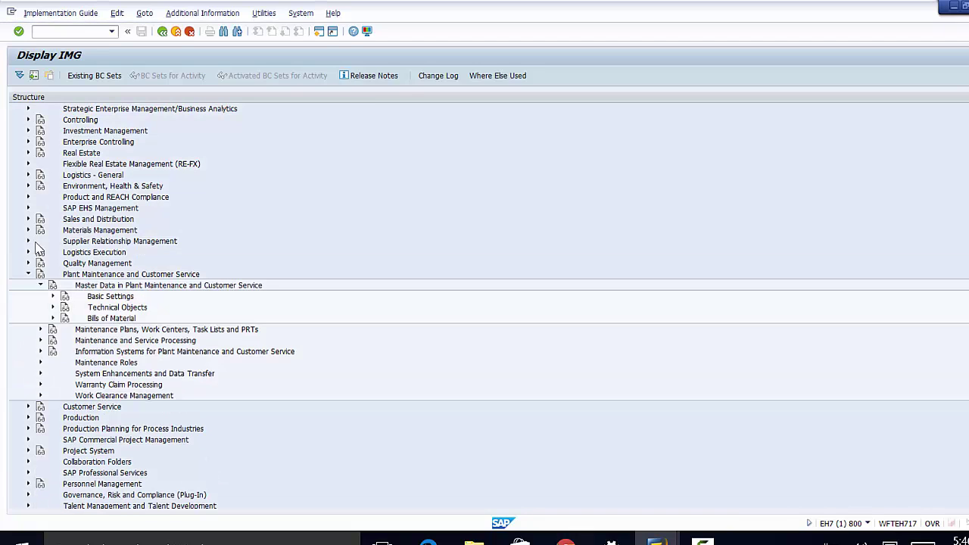
{"action": "left_click", "coordinate": [53, 308]}
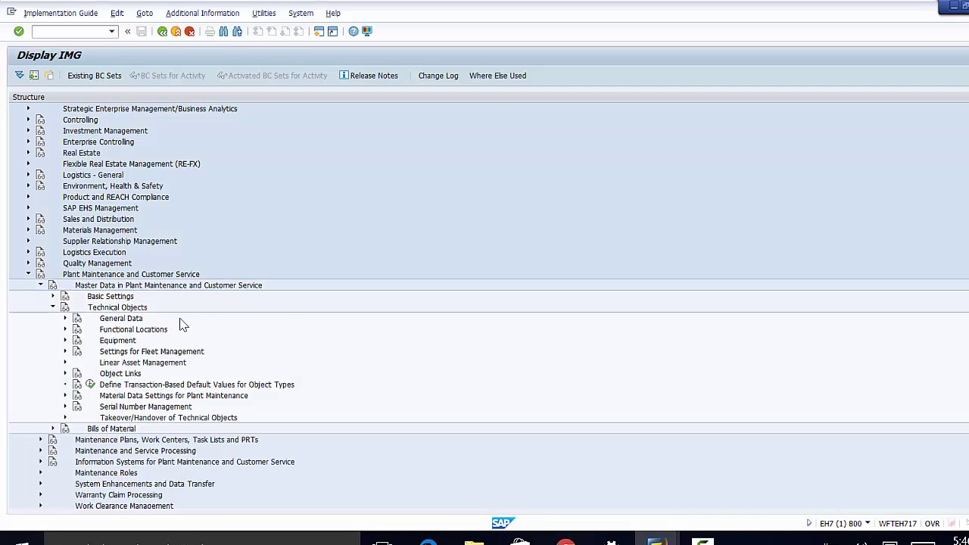
{"action": "left_click", "coordinate": [65, 319]}
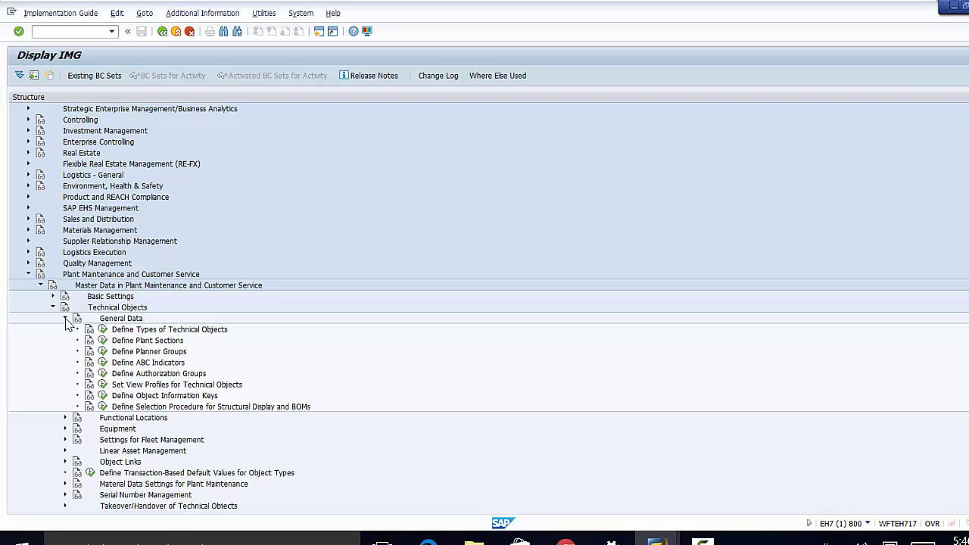
{"action": "scroll", "coordinate": [400, 331], "scroll_direction": "down", "scroll_amount": 3}
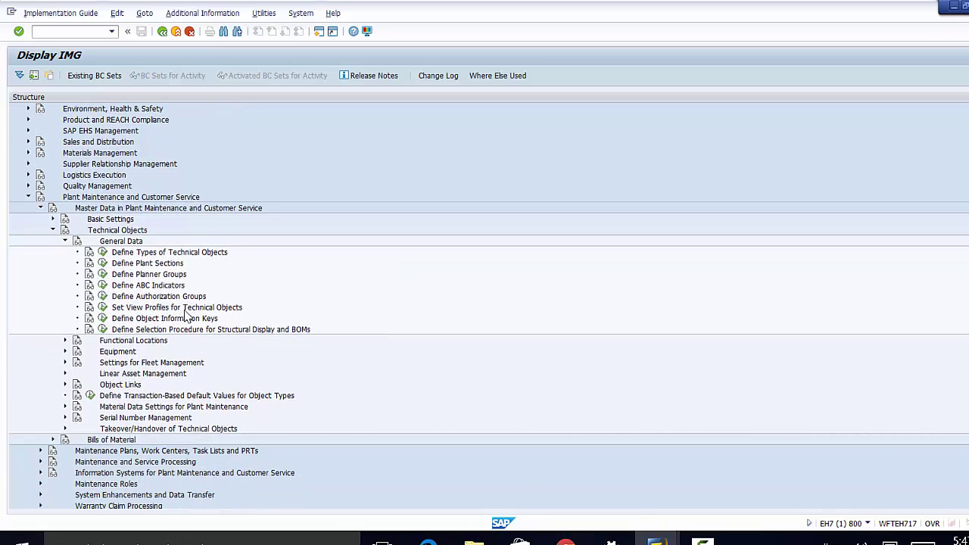
{"action": "left_click", "coordinate": [103, 309]}
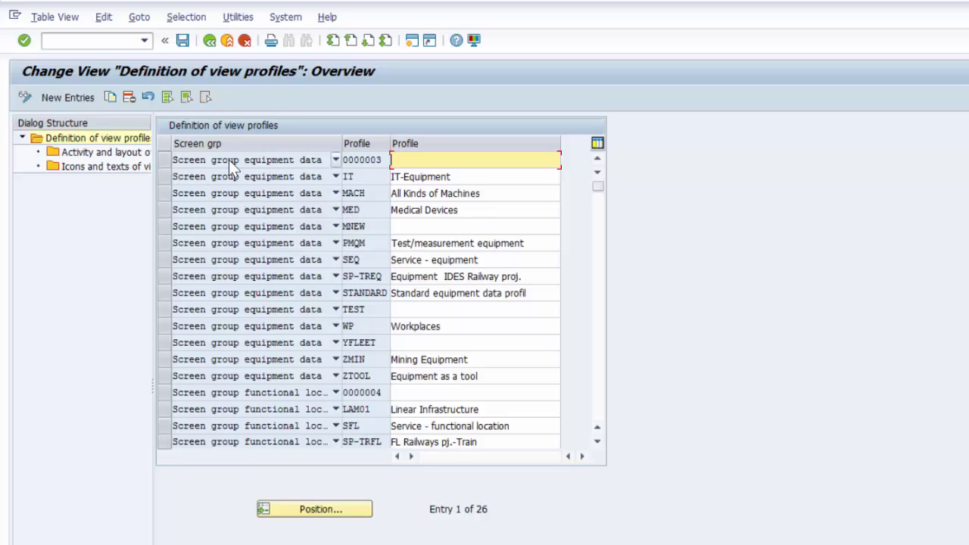
- Create view profile BRID for the functional location data screen group with description Bridges IQ and save it
{"action": "left_click", "coordinate": [46, 101]}
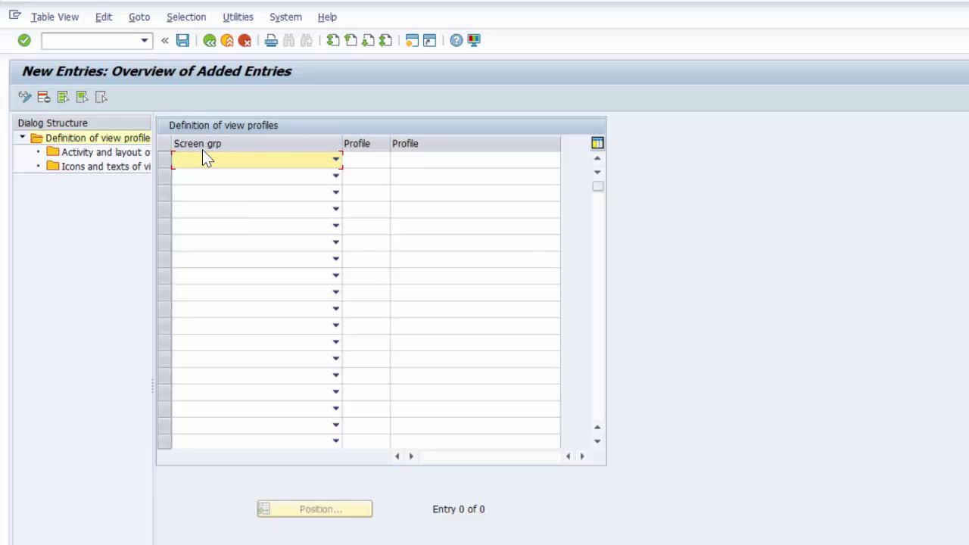
{"action": "left_click", "coordinate": [336, 162]}
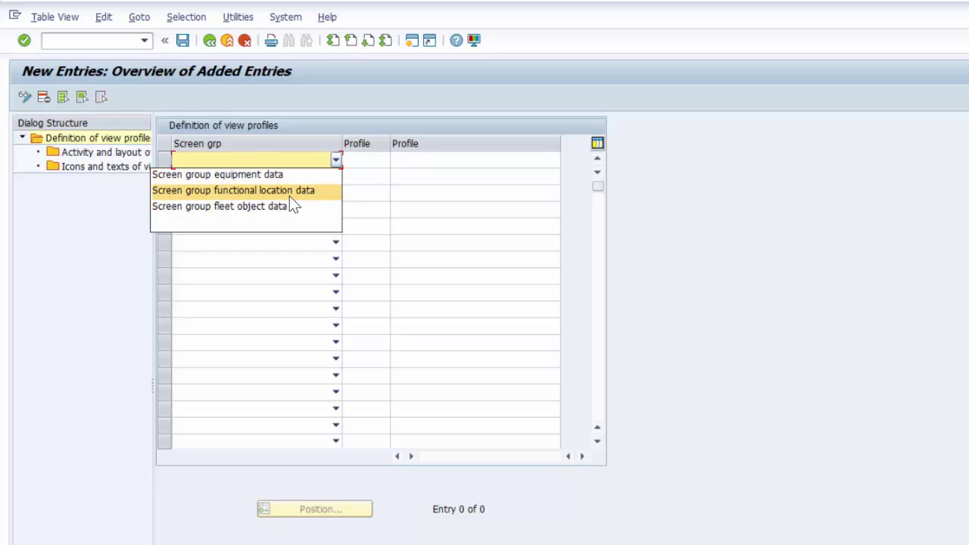
{"action": "key", "text": "Return"}
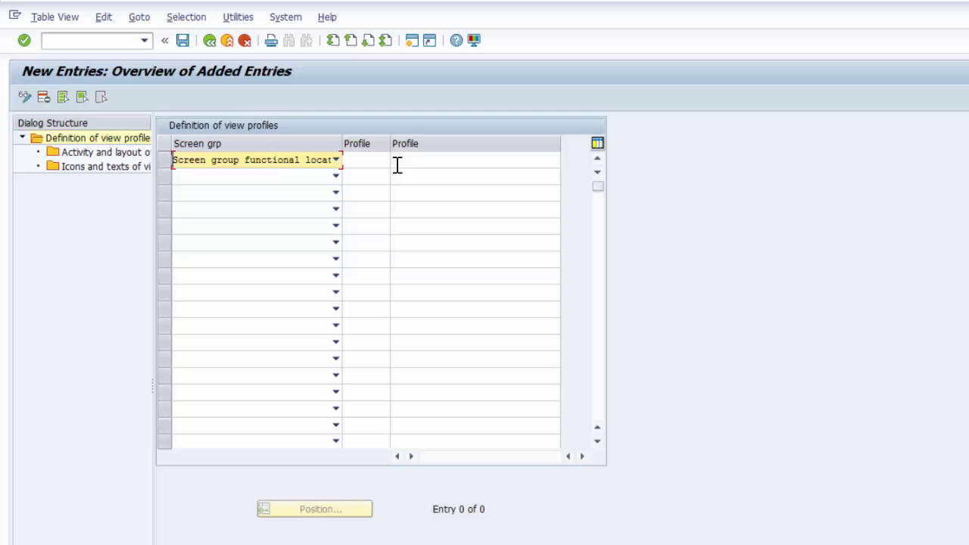
{"action": "left_click", "coordinate": [374, 161]}
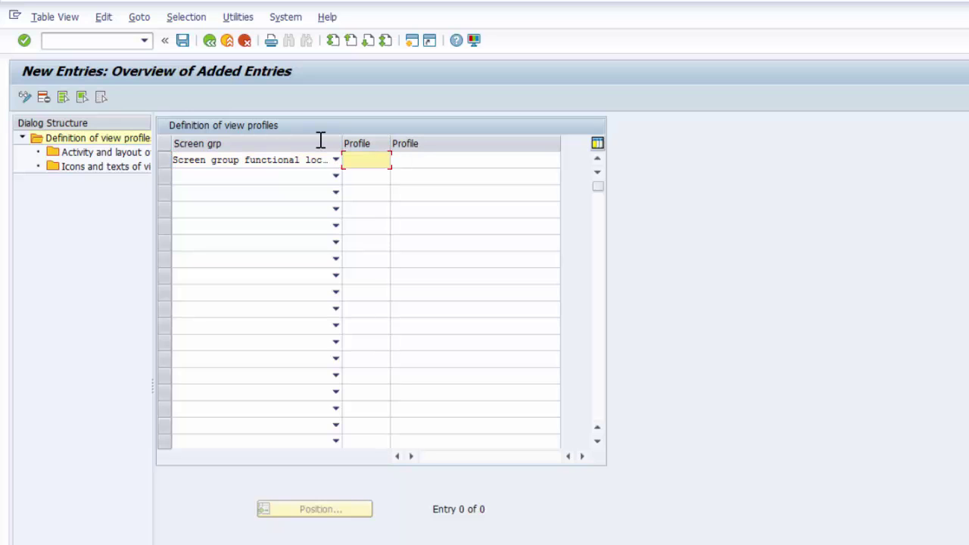
{"action": "type", "text": "BRID"}
{"action": "left_click", "coordinate": [426, 162]}
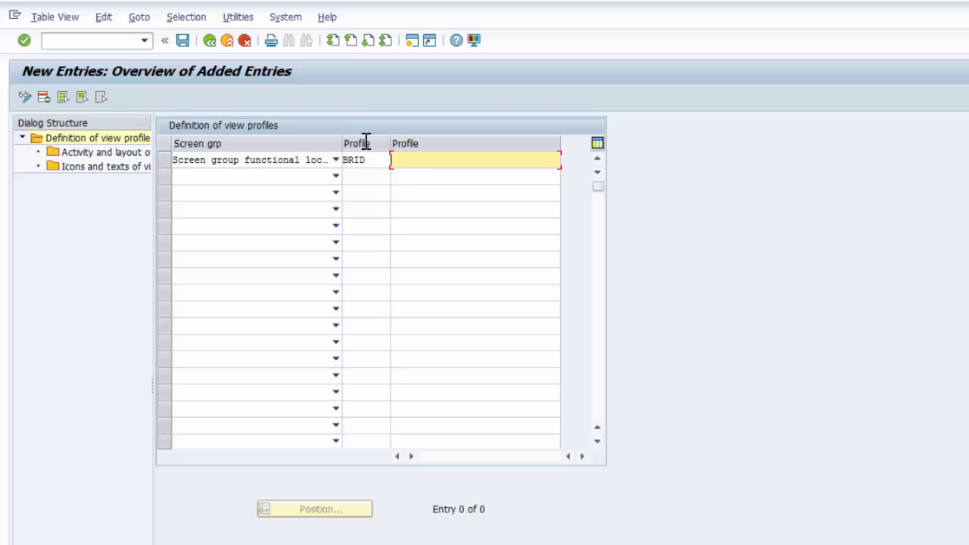
{"action": "type", "text": "B"}
{"action": "left_click", "coordinate": [427, 182]}
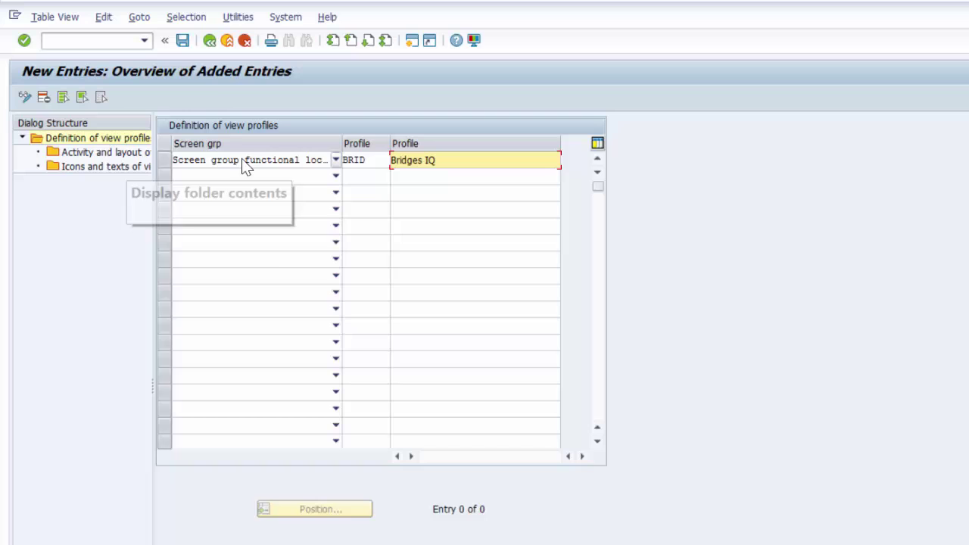
{"action": "left_click", "coordinate": [183, 40]}
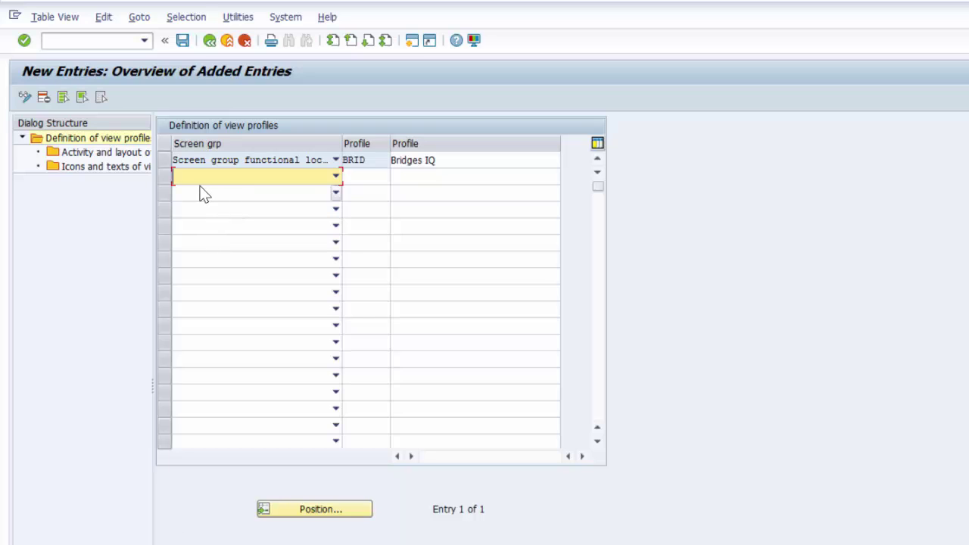
- Add view 0010 General to the activity and layout of views of profile BRID and activate its tab
{"action": "left_click", "coordinate": [166, 158]}
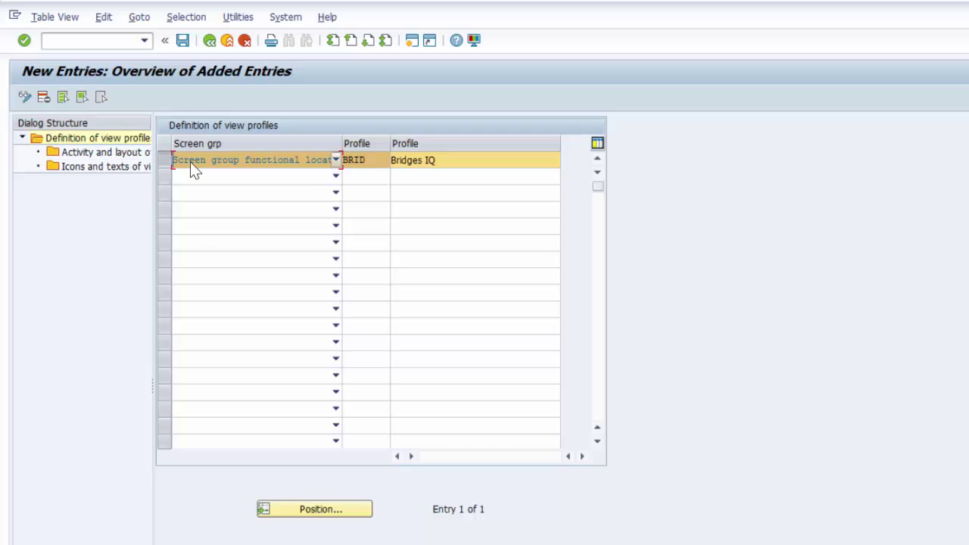
{"action": "double_click", "coordinate": [84, 151]}
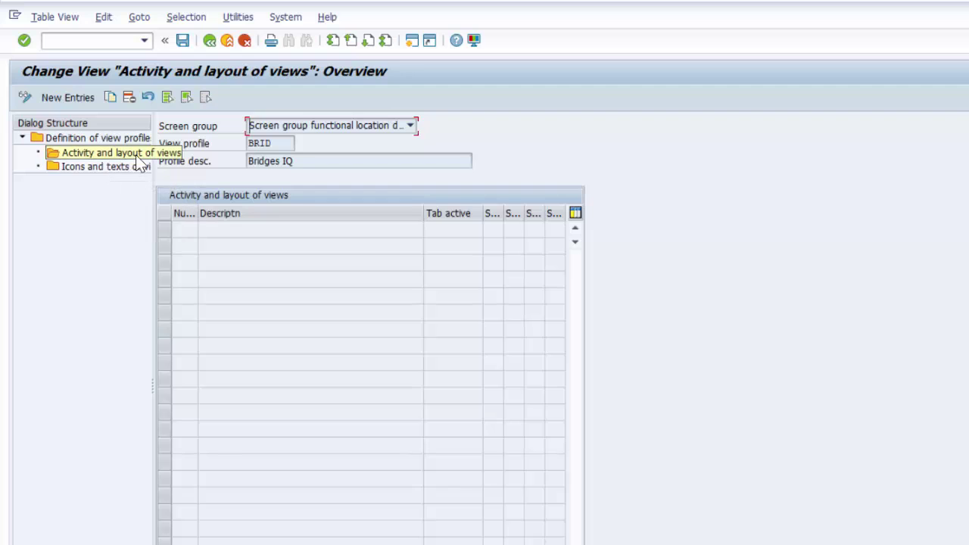
{"action": "left_click", "coordinate": [57, 96]}
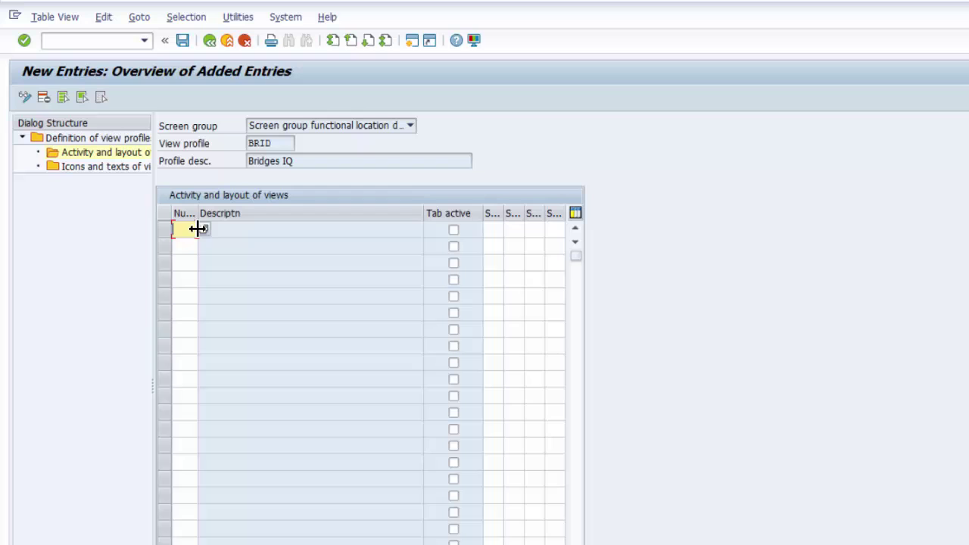
{"action": "key", "text": "F4"}
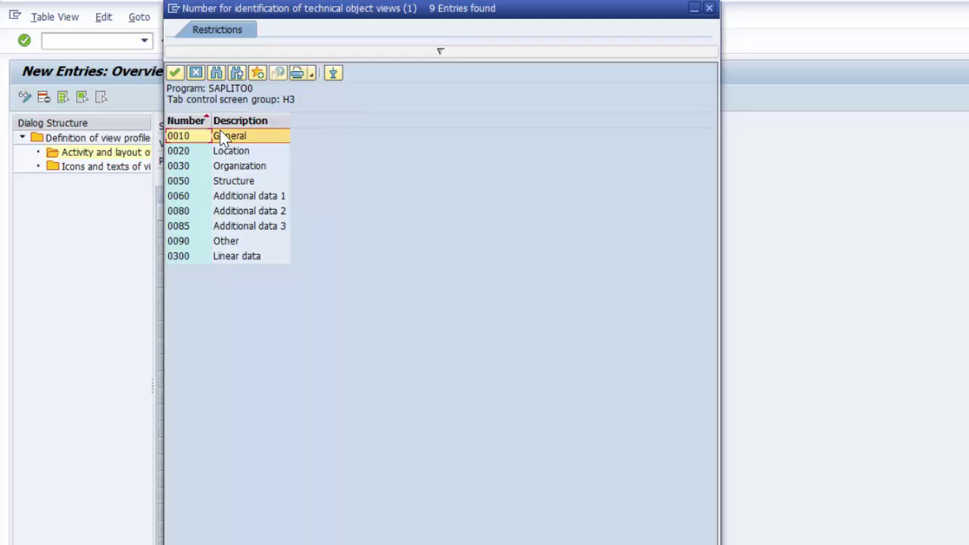
{"action": "left_click", "coordinate": [221, 134]}
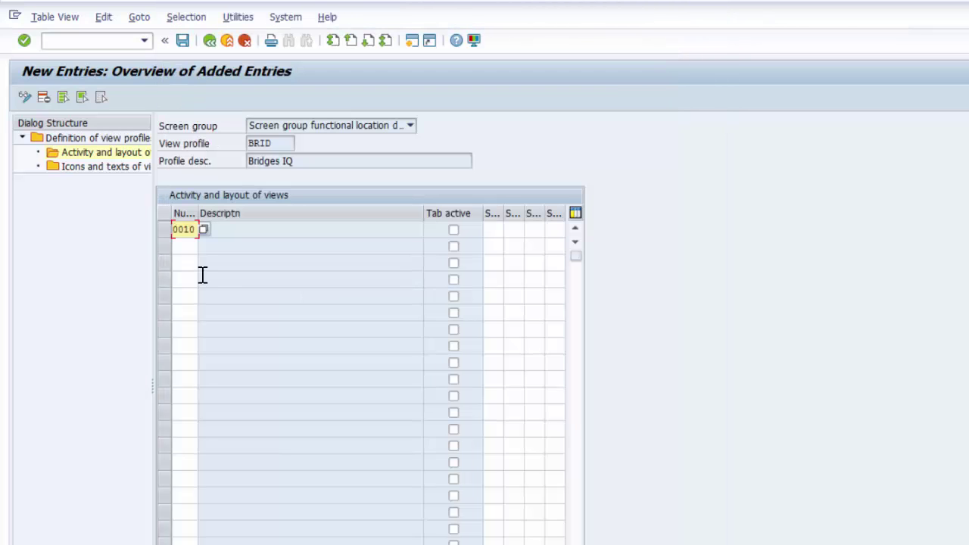
{"action": "left_click", "coordinate": [452, 230]}
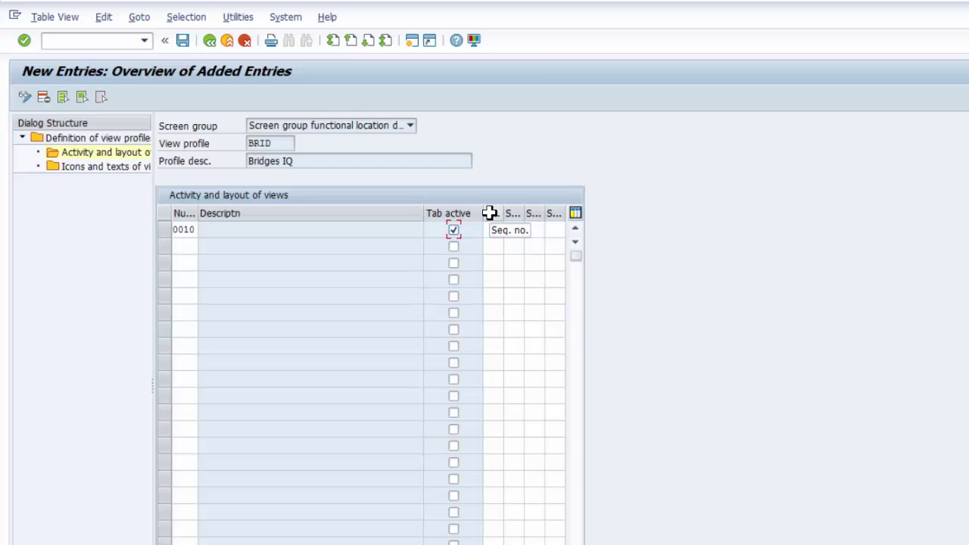
- Set the first two subscreen sequence numbers of the General view to 020 Location data and 025 Address
{"action": "left_click", "coordinate": [498, 229]}
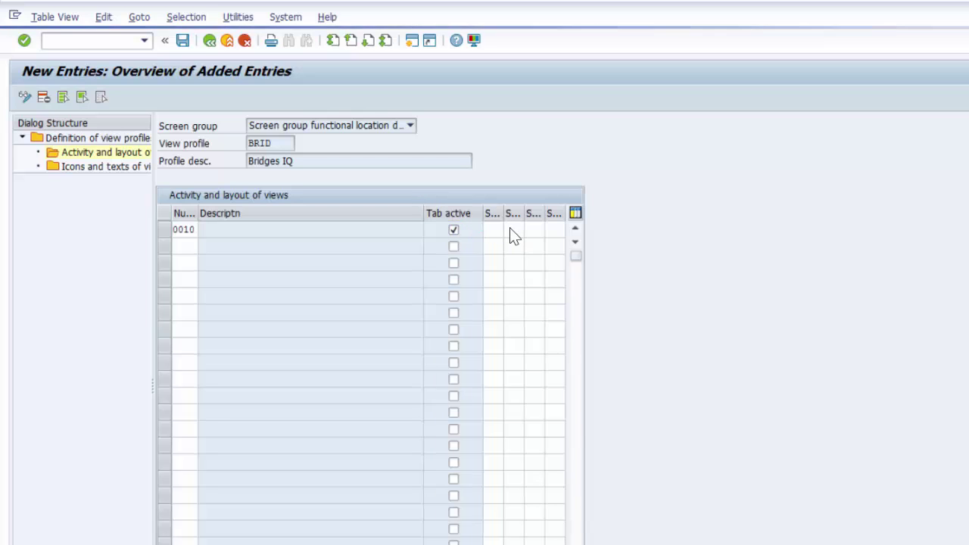
{"action": "left_click", "coordinate": [509, 229]}
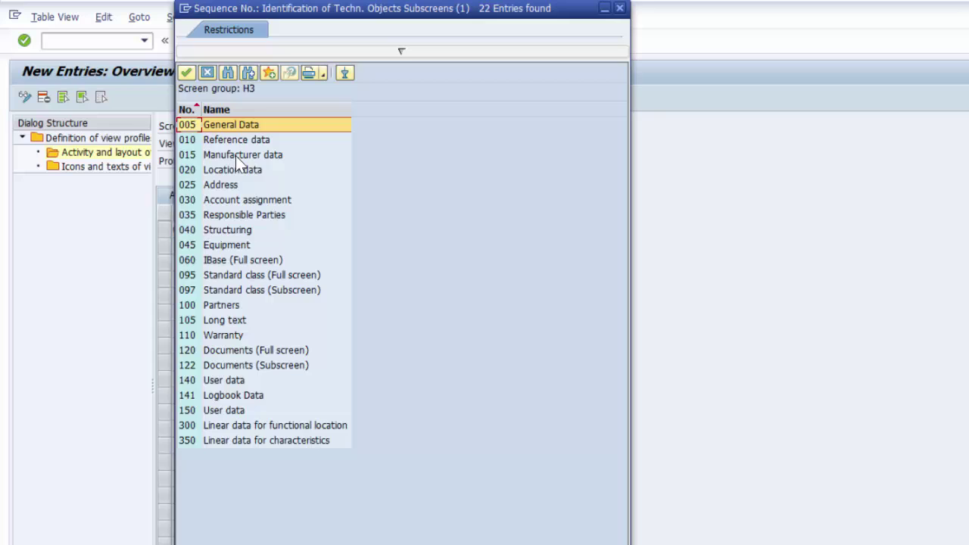
{"action": "double_click", "coordinate": [183, 169]}
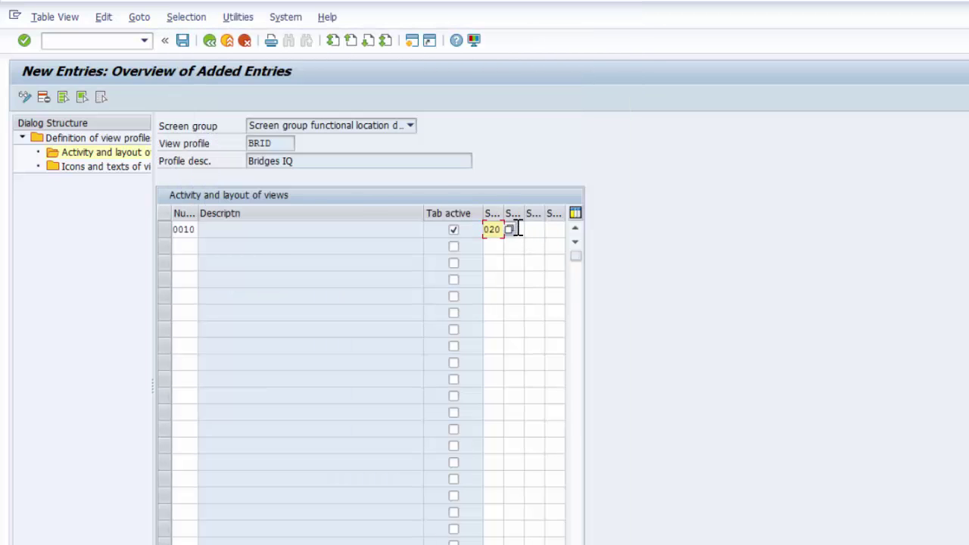
{"action": "left_click", "coordinate": [516, 228]}
{"action": "left_click", "coordinate": [529, 229]}
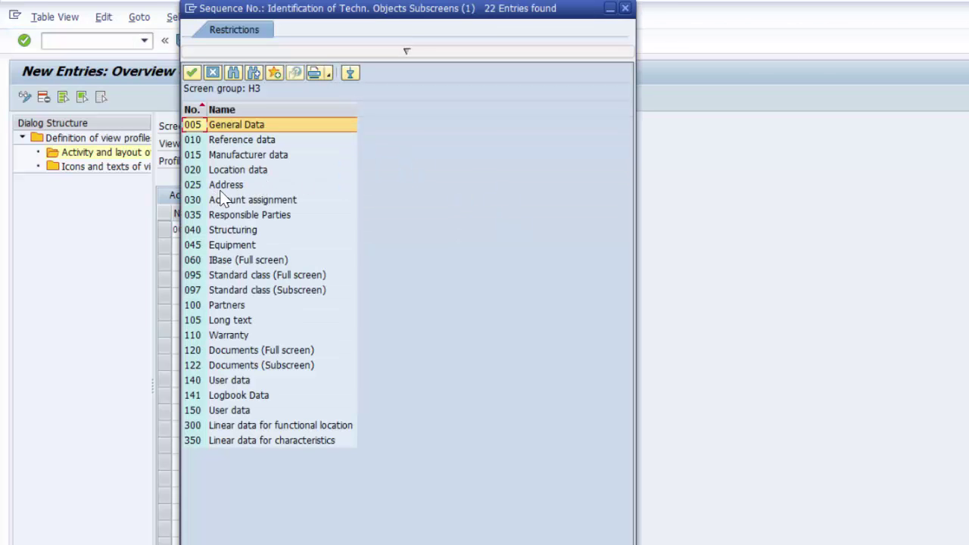
{"action": "left_click", "coordinate": [199, 184]}
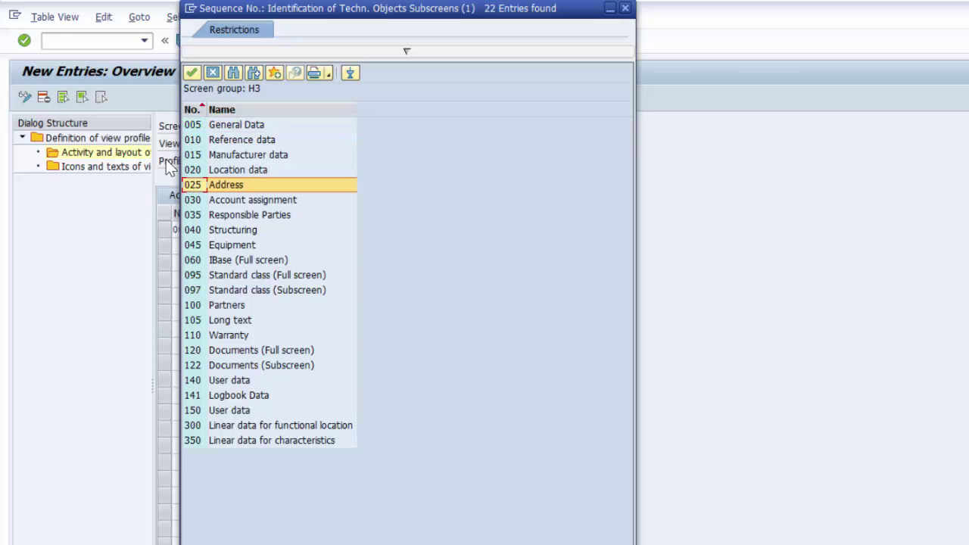
{"action": "key", "text": "Return"}
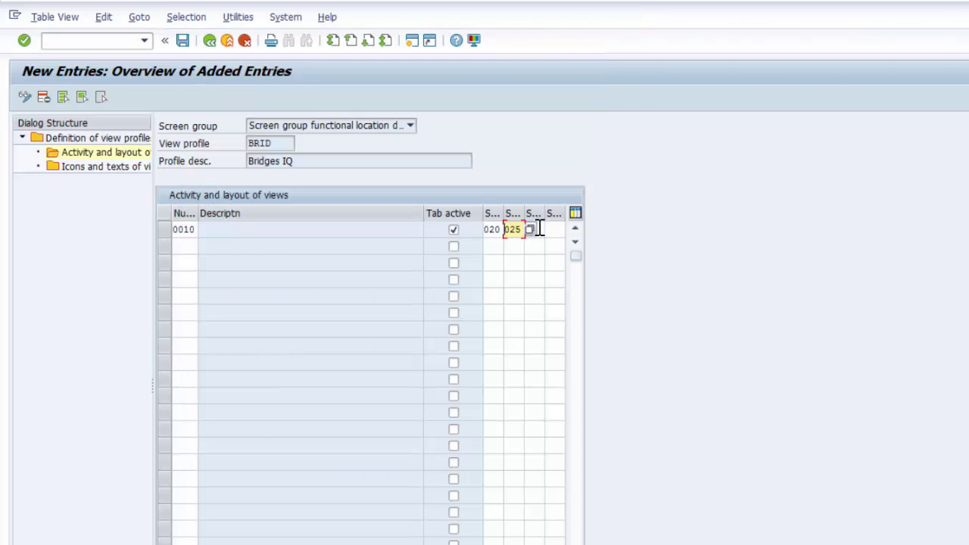
- Set the third subscreen sequence number of the General view to 045 Equipment
{"action": "left_click", "coordinate": [538, 228]}
{"action": "left_click", "coordinate": [550, 229]}
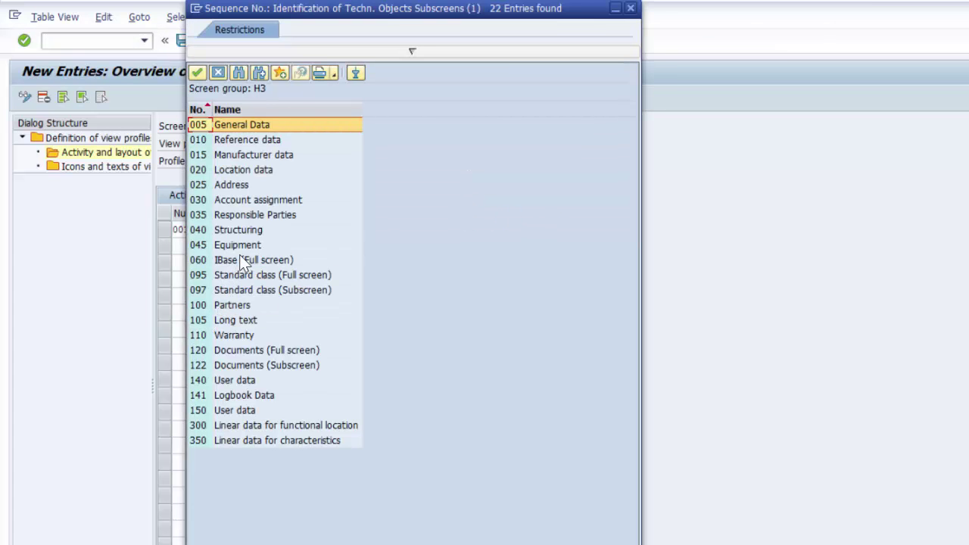
{"action": "double_click", "coordinate": [196, 248]}
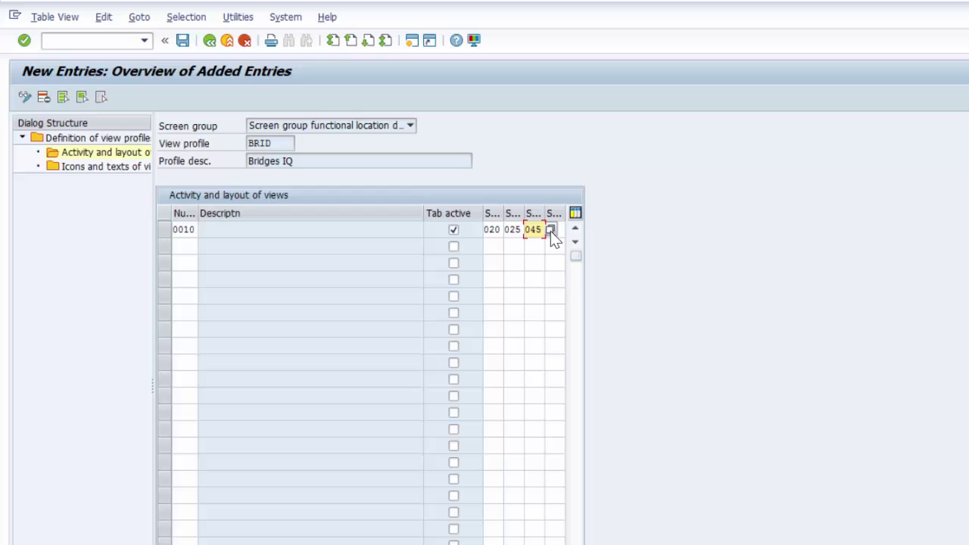
- Set the General view's third subscreen sequence number to 035 Responsible Parties and save the view layout
{"action": "key", "text": "Return"}
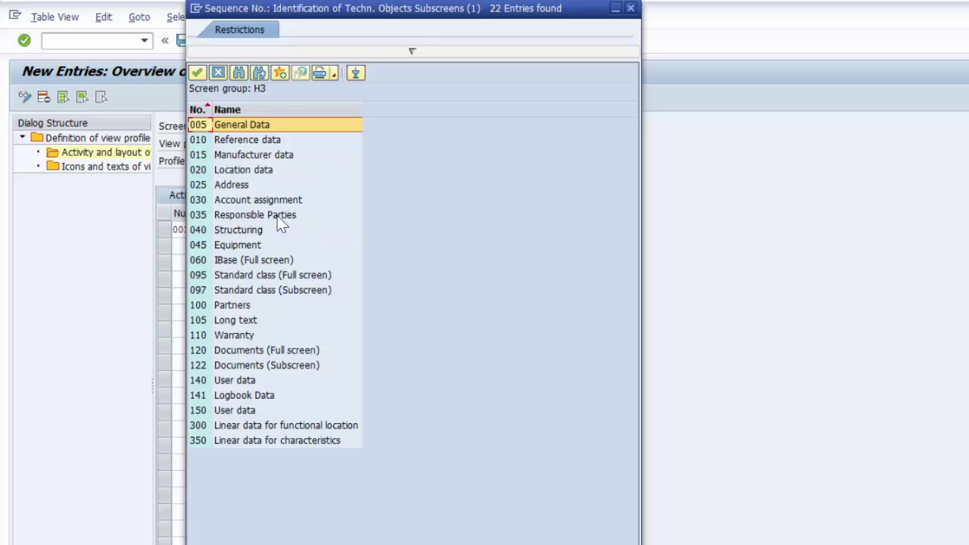
{"action": "double_click", "coordinate": [194, 214]}
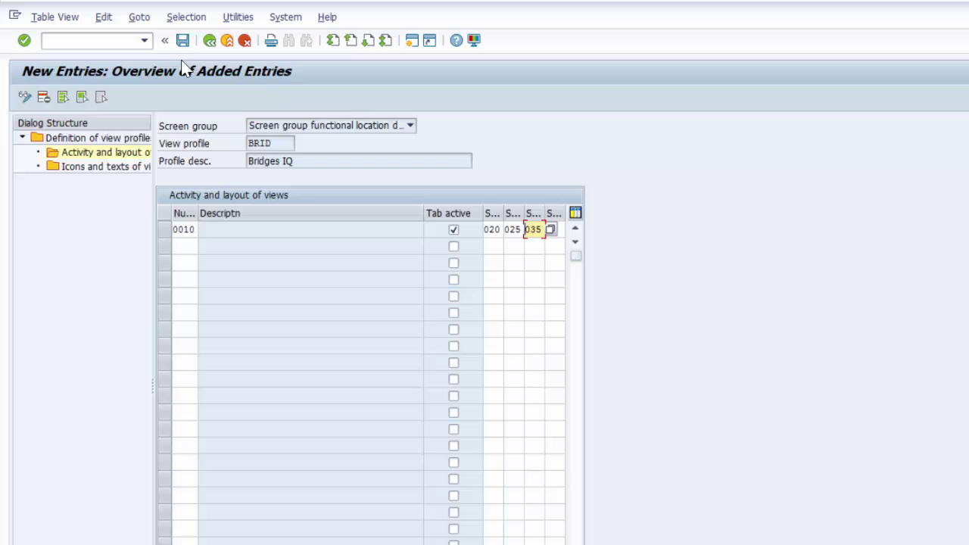
{"action": "left_click", "coordinate": [182, 40]}
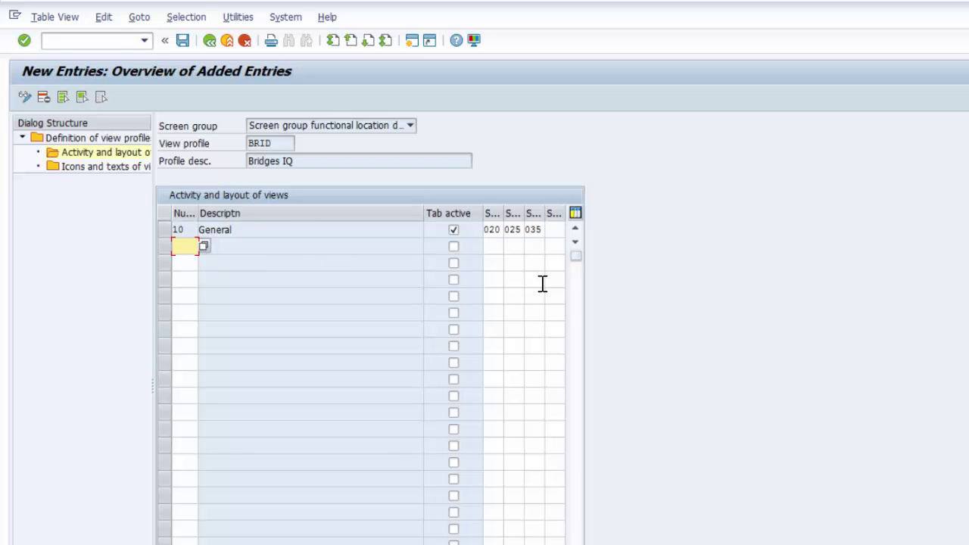
- Add views 0020 Location and 0030 Organization to the activity and layout of views of profile BRID and save
{"action": "left_click", "coordinate": [202, 246]}
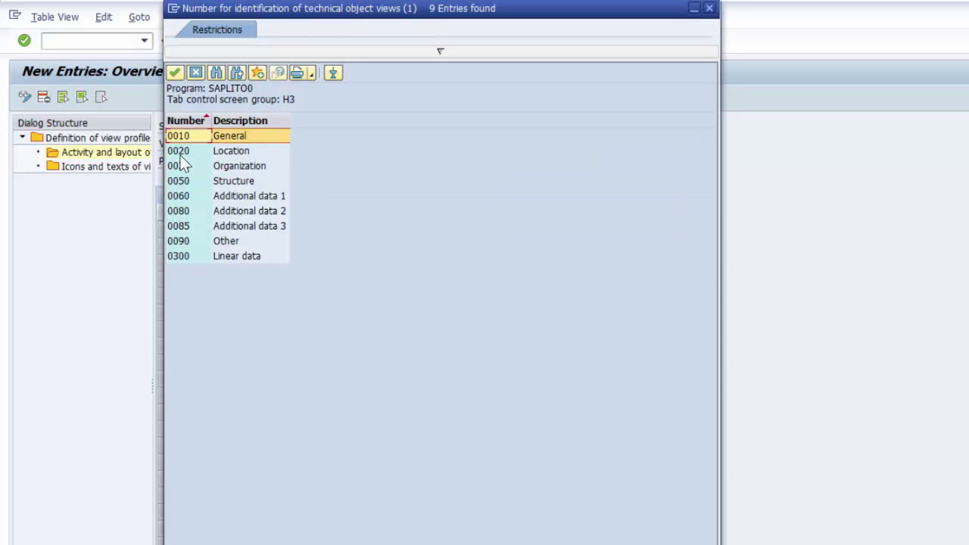
{"action": "double_click", "coordinate": [181, 150]}
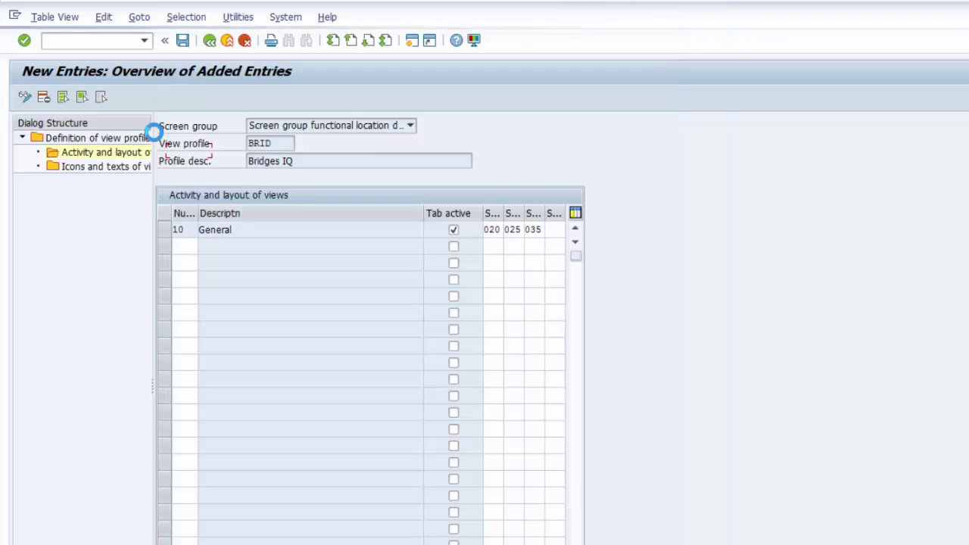
{"action": "left_click", "coordinate": [184, 261]}
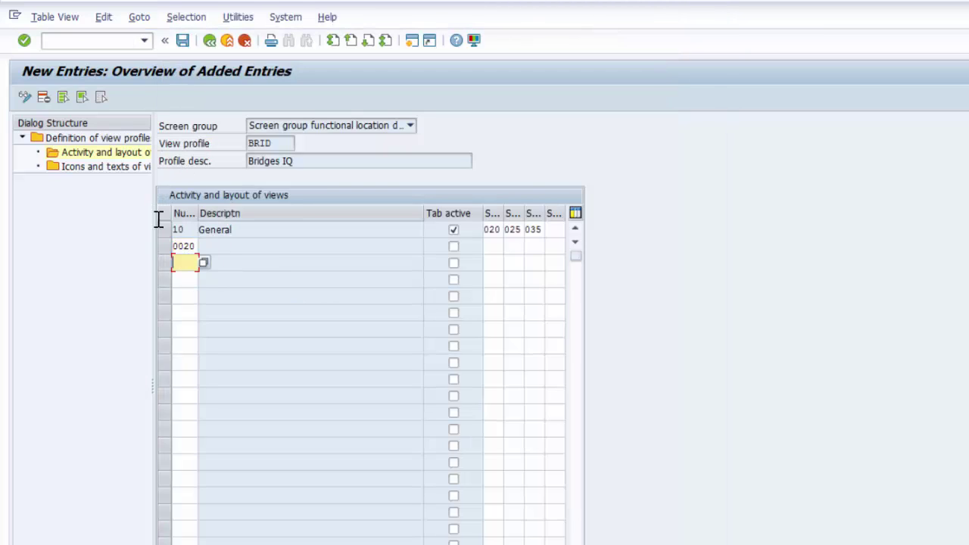
{"action": "left_click", "coordinate": [202, 262]}
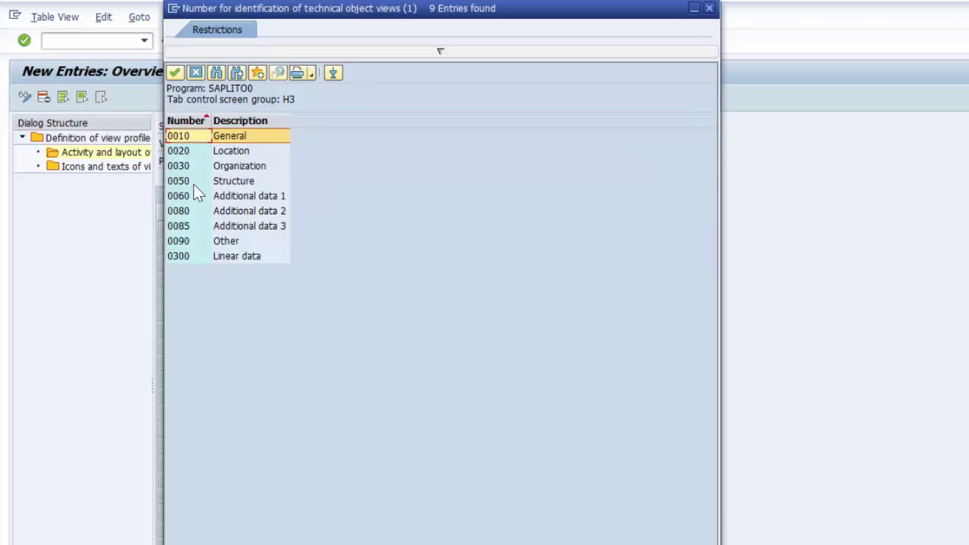
{"action": "key", "text": "Down"}
{"action": "key", "text": "Down"}
{"action": "key", "text": "Return"}
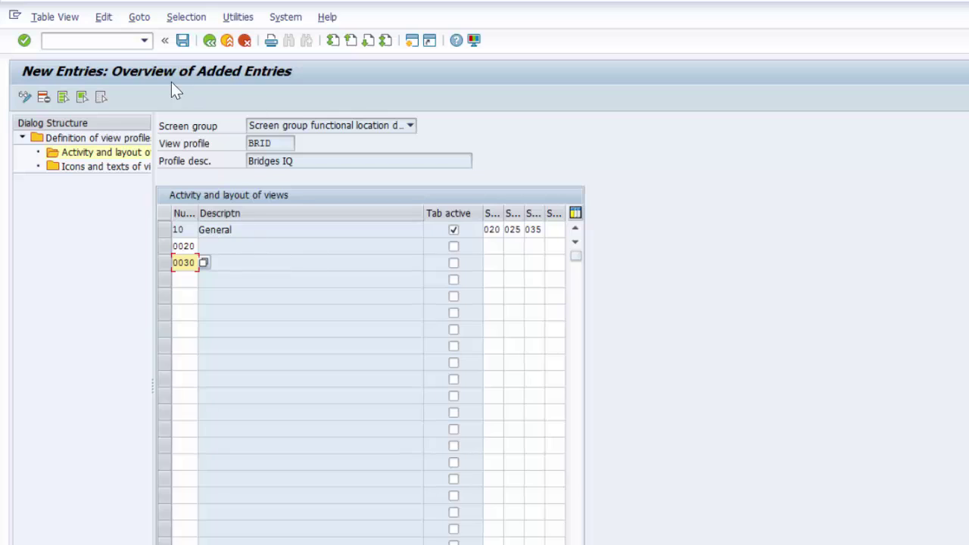
{"action": "left_click", "coordinate": [182, 40]}
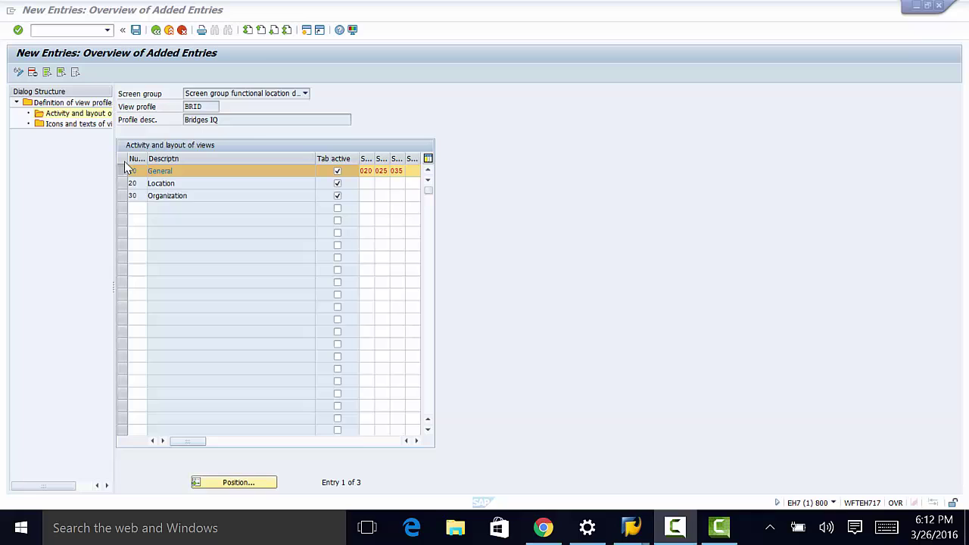
- Create a new entry in the icons and texts of views for view 0010 General with the icon ICON_SELECT_ALL
{"action": "double_click", "coordinate": [65, 125]}
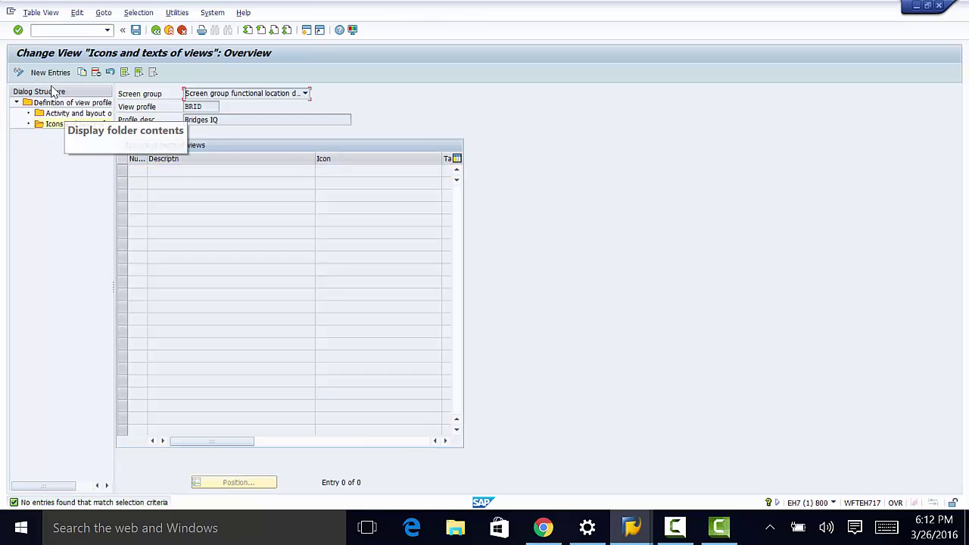
{"action": "left_click", "coordinate": [38, 72]}
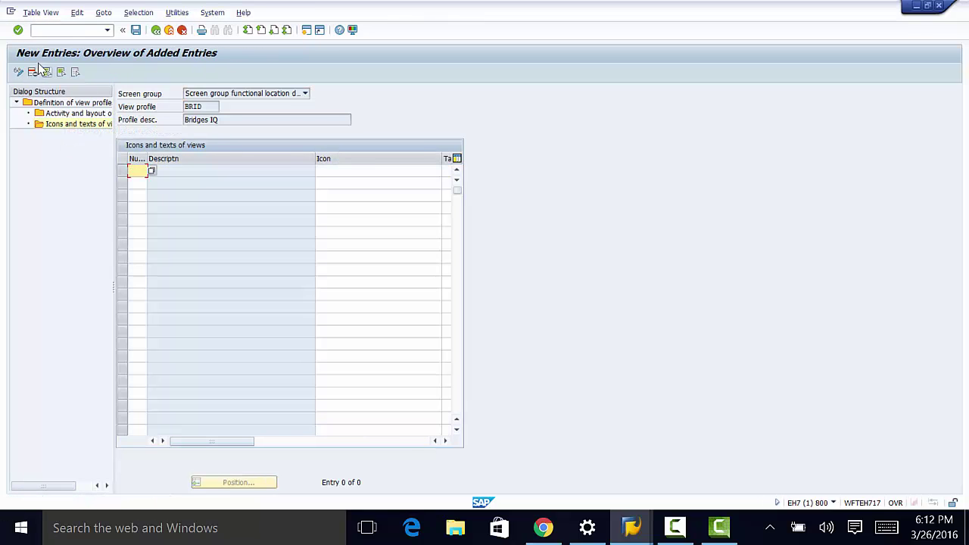
{"action": "left_click", "coordinate": [151, 171]}
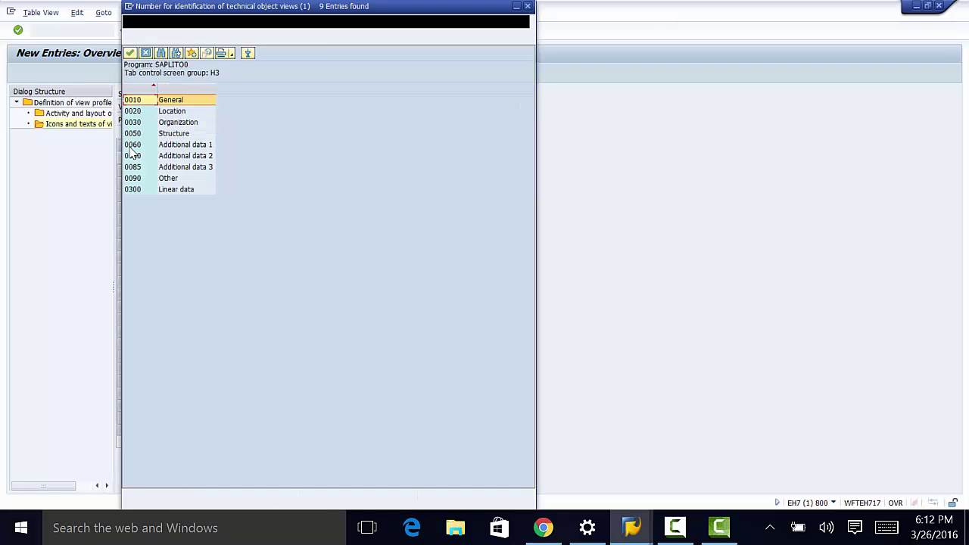
{"action": "double_click", "coordinate": [174, 100]}
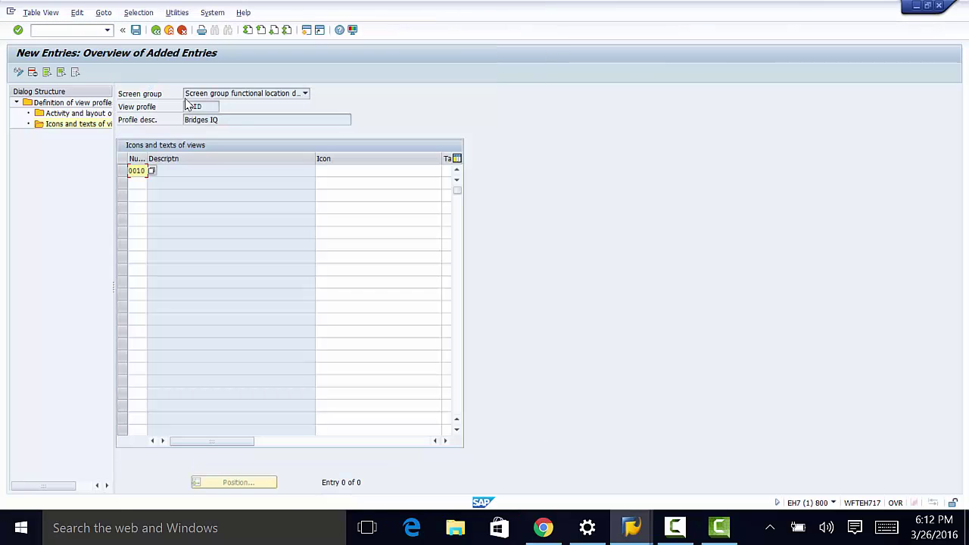
{"action": "left_click", "coordinate": [338, 172]}
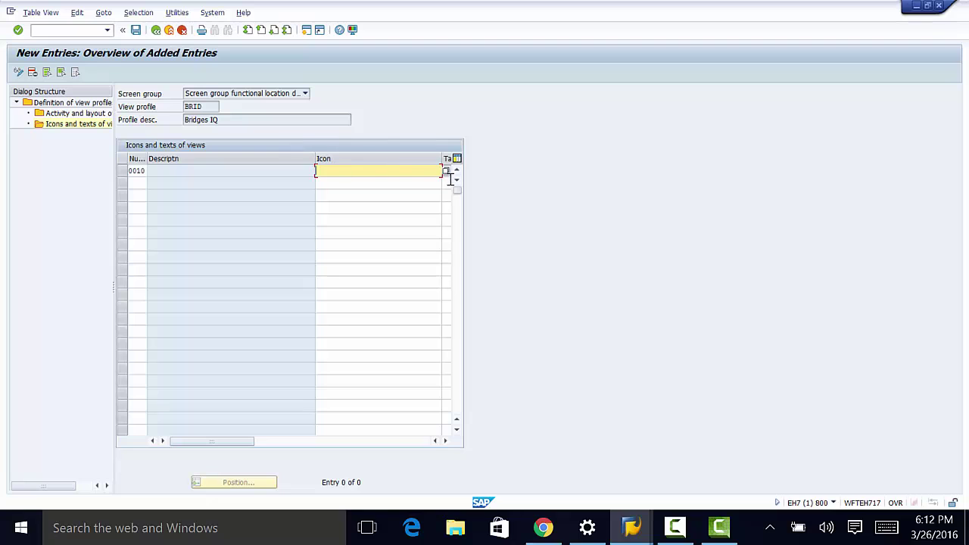
{"action": "key", "text": "F4"}
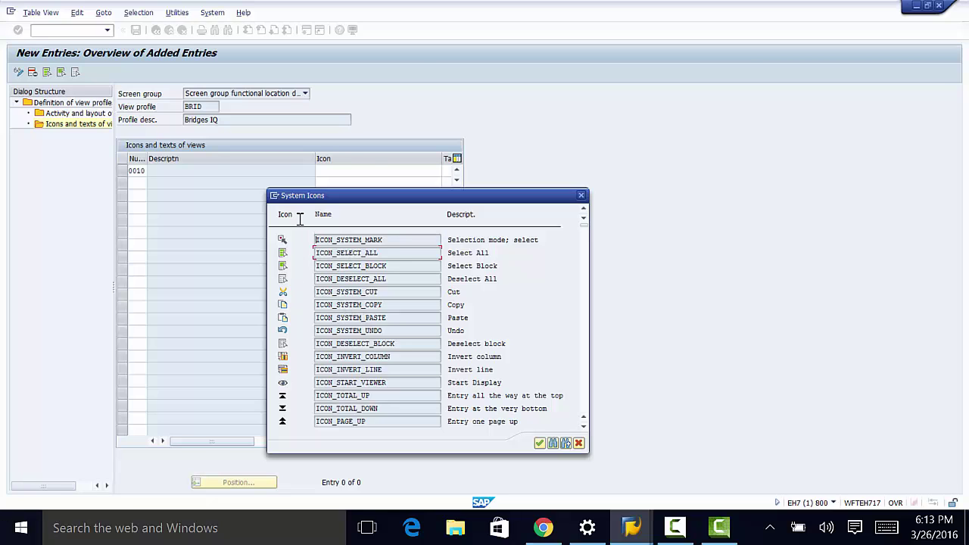
{"action": "key", "text": "Return"}
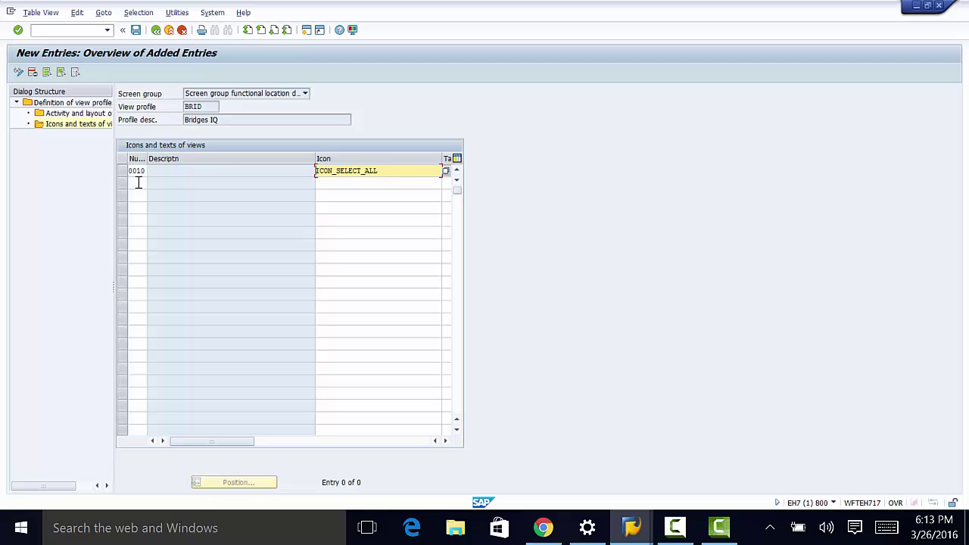
- Add view 0030 Organization to the icons and texts of views and assign it the icon ICON_SELECT_ALL
{"action": "left_click", "coordinate": [139, 182]}
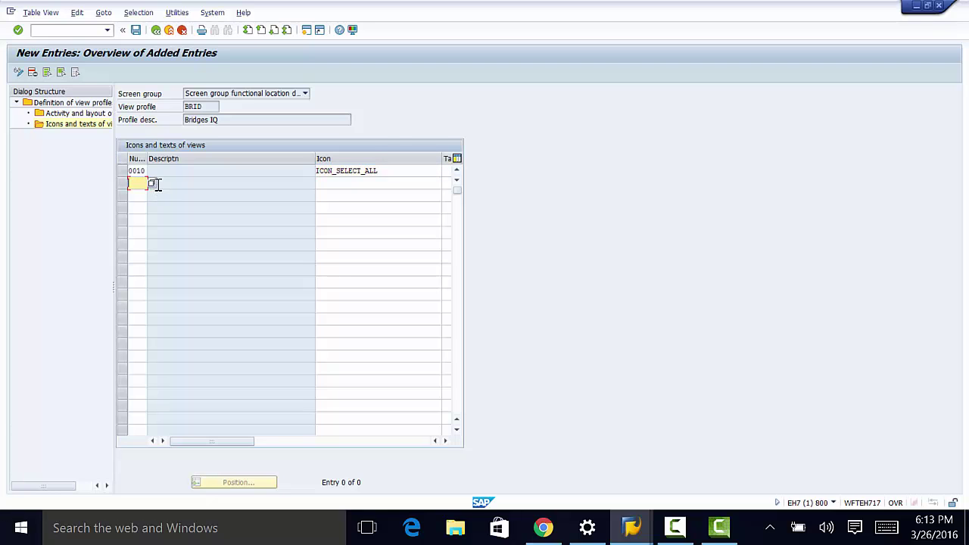
{"action": "left_click", "coordinate": [151, 184]}
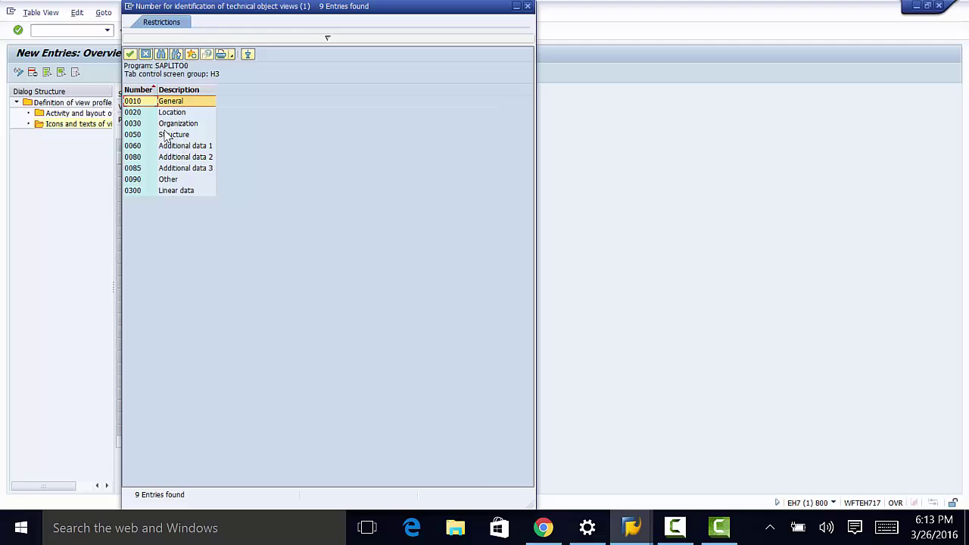
{"action": "double_click", "coordinate": [165, 126]}
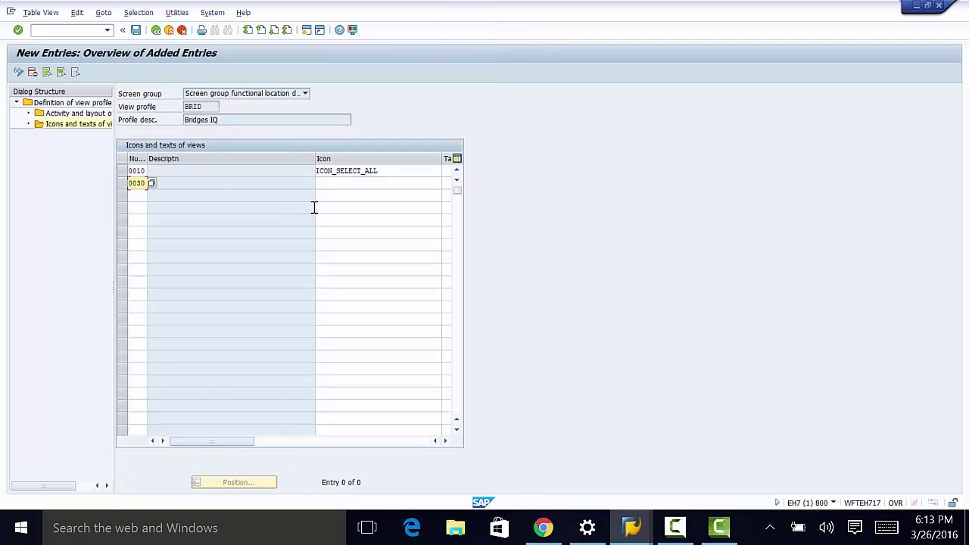
{"action": "left_click", "coordinate": [331, 184]}
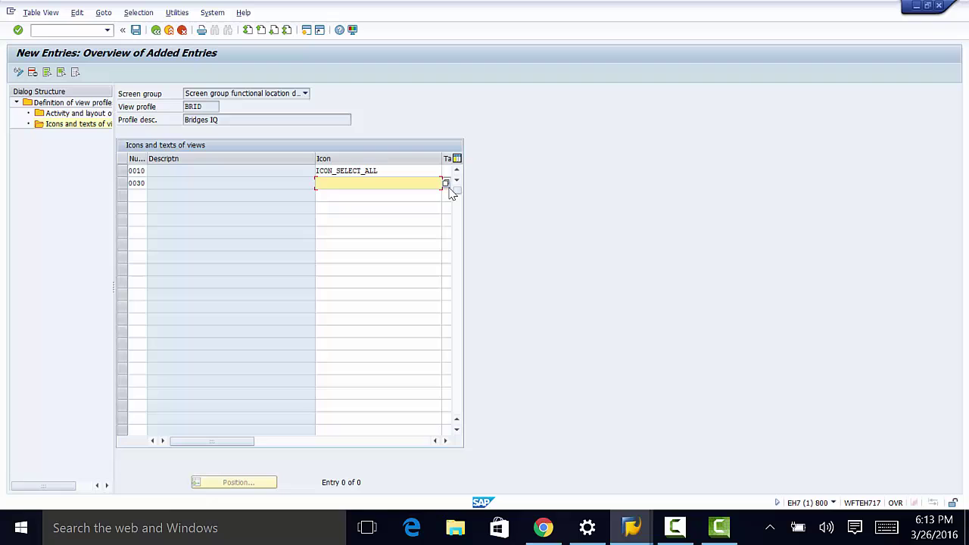
{"action": "left_click", "coordinate": [446, 183]}
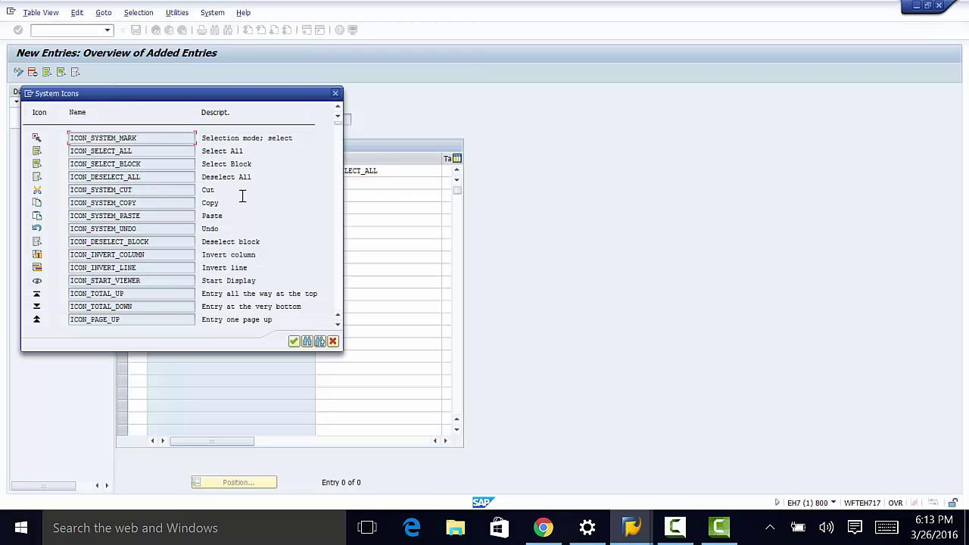
{"action": "double_click", "coordinate": [36, 151]}
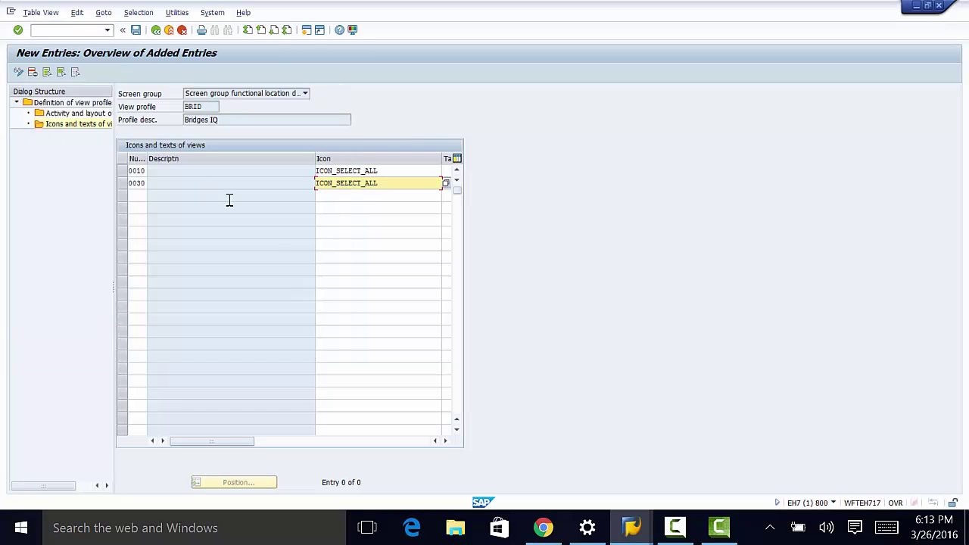